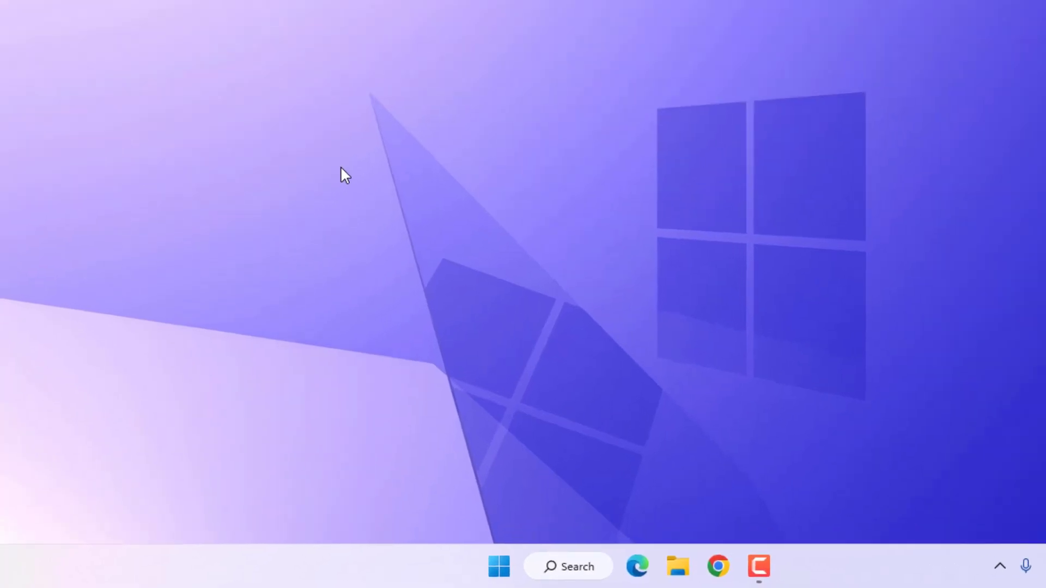
Step: Open the AppData folder through the Run dialog and go into its Local folder
key(super+r)
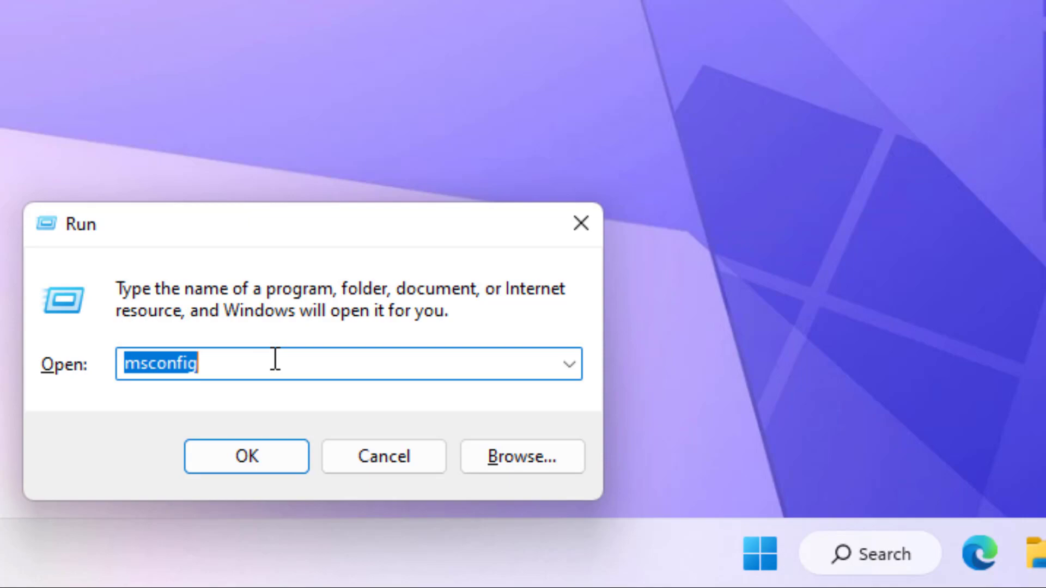
text(appdata)
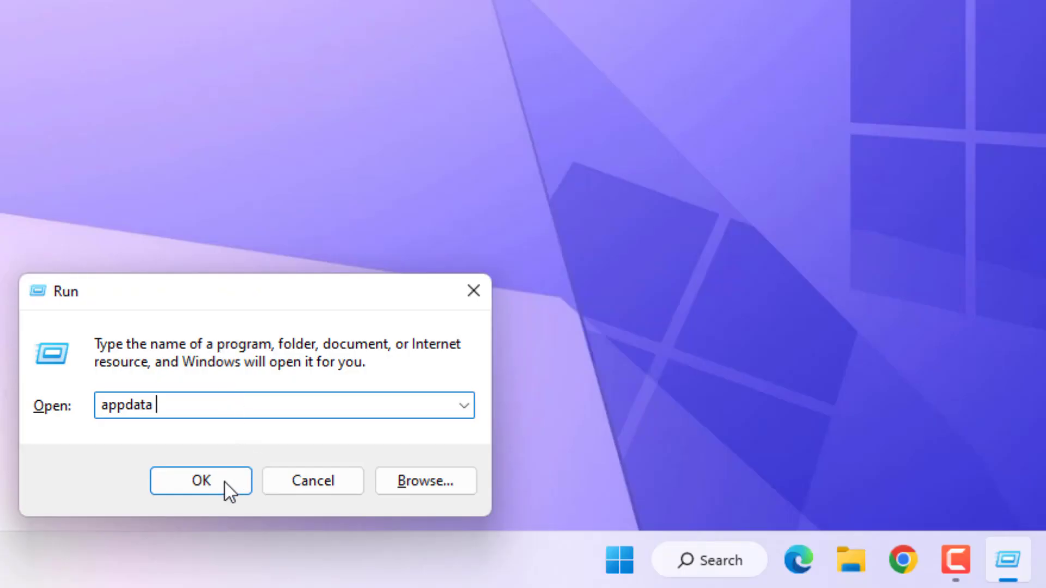
click(206, 485)
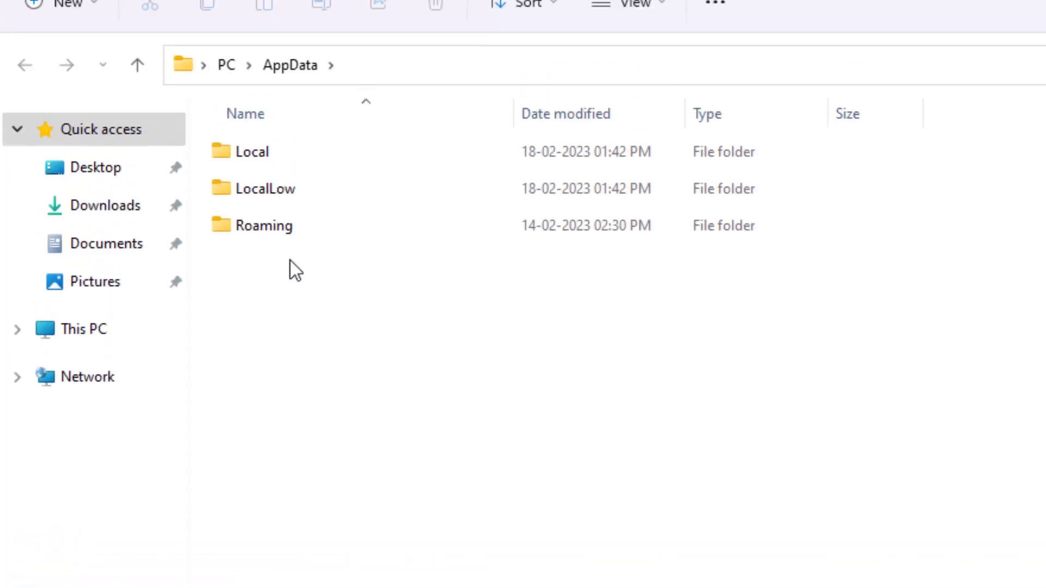
double_click(267, 215)
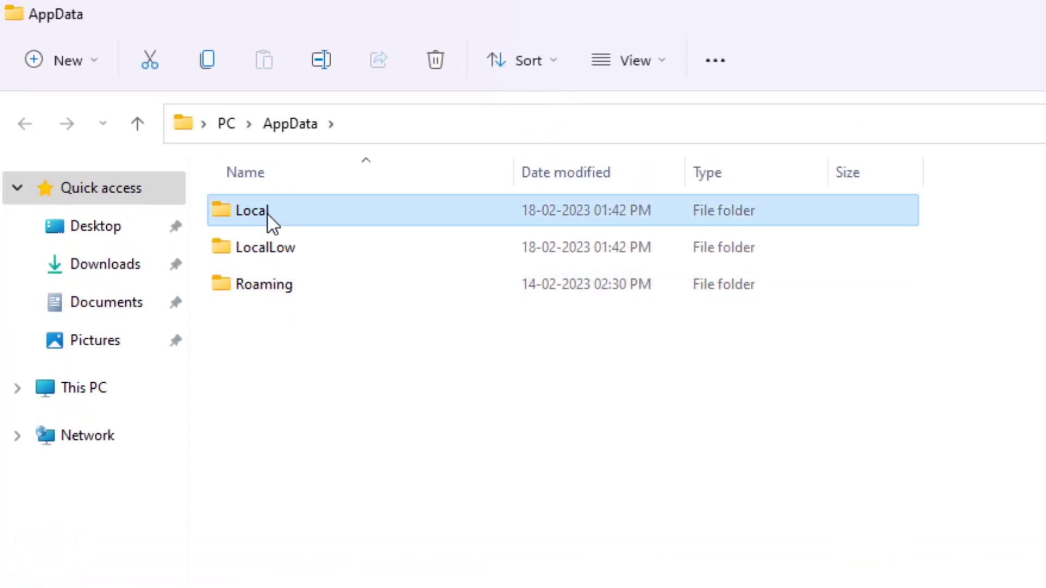
Step: Delete the Roblox folder from AppData's Local folder and close the File Explorer window
click(286, 372)
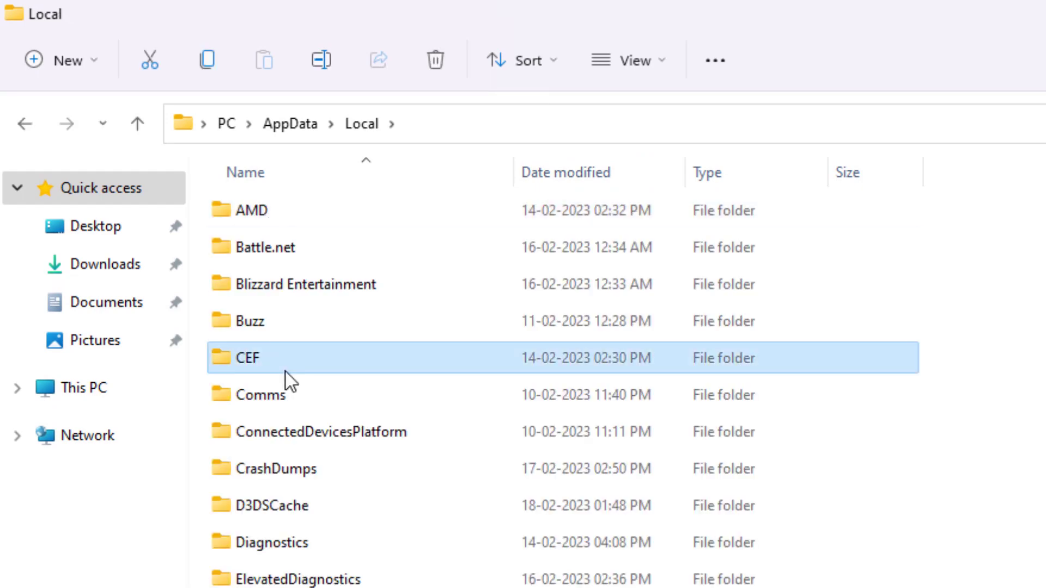
key(r)
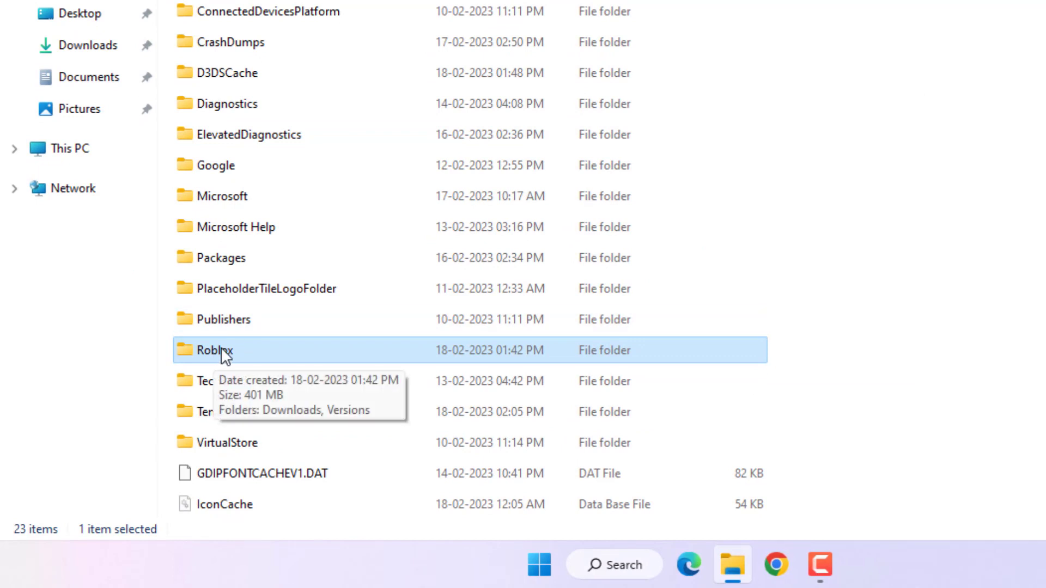
right_click(221, 349)
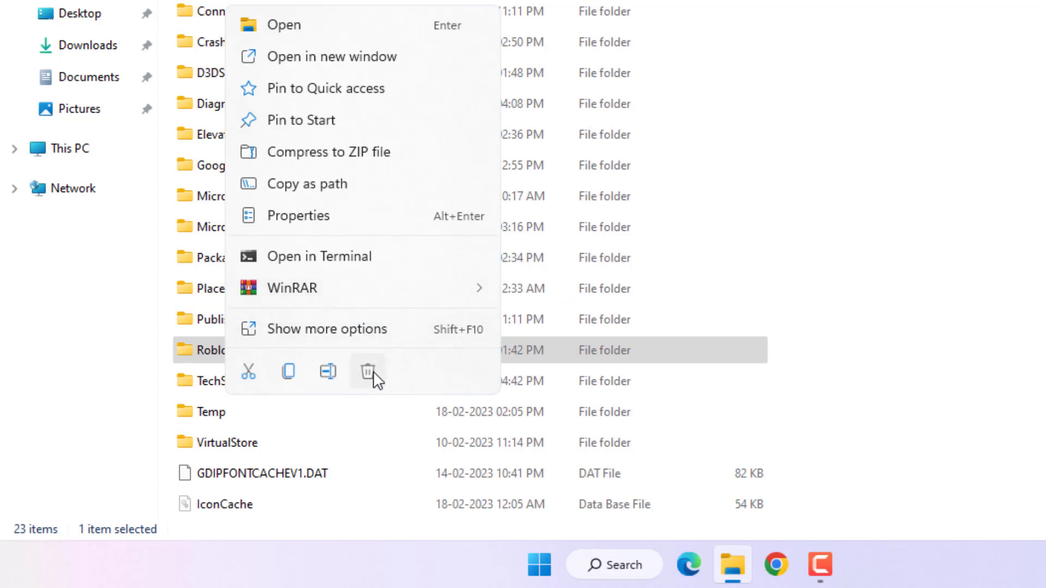
click(374, 373)
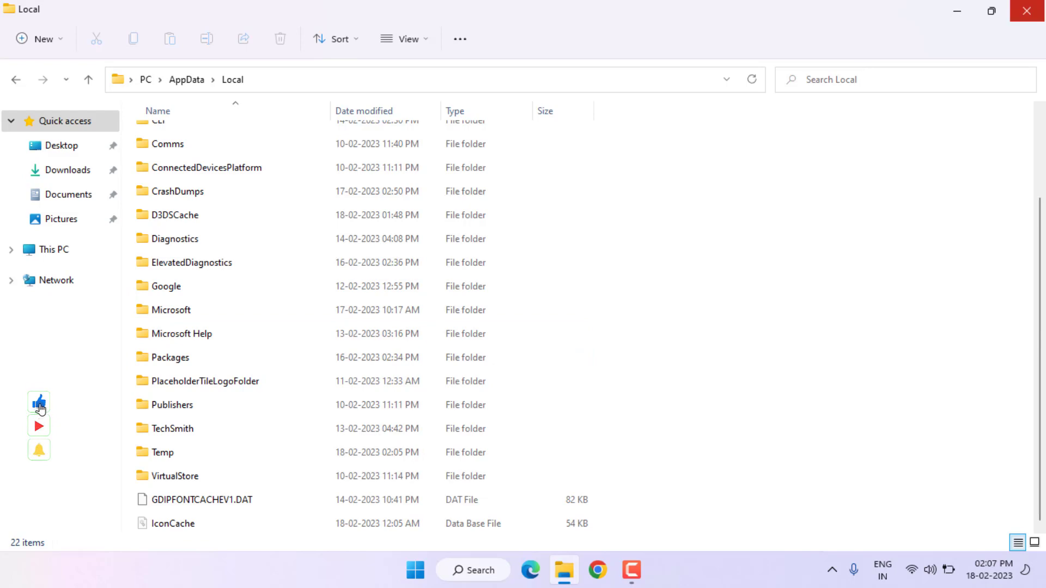
click(1027, 10)
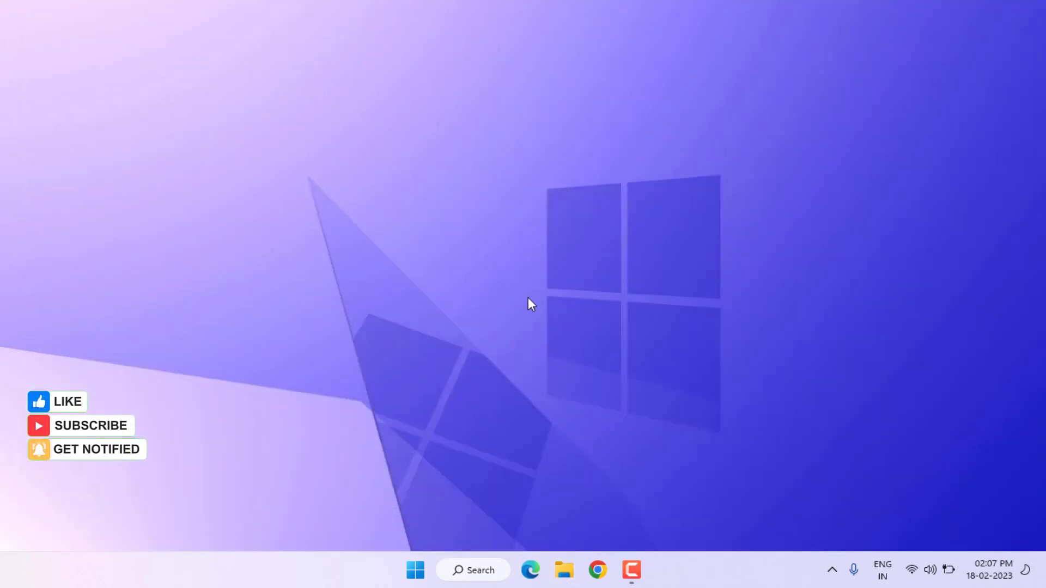
Step: Open Control Panel and go through Network and Sharing Center to the network adapter settings
key(super)
text(con)
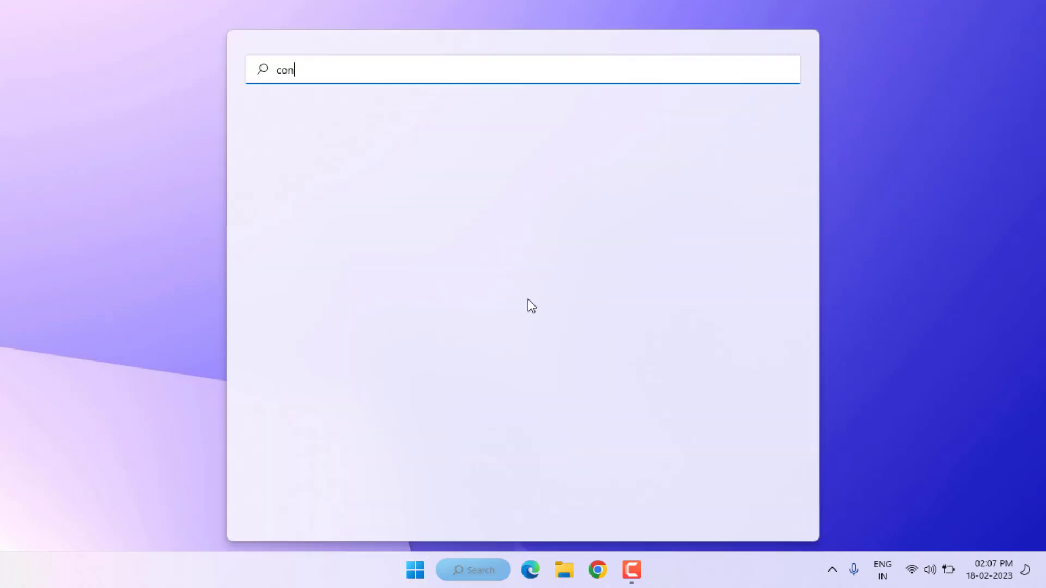
text(trol)
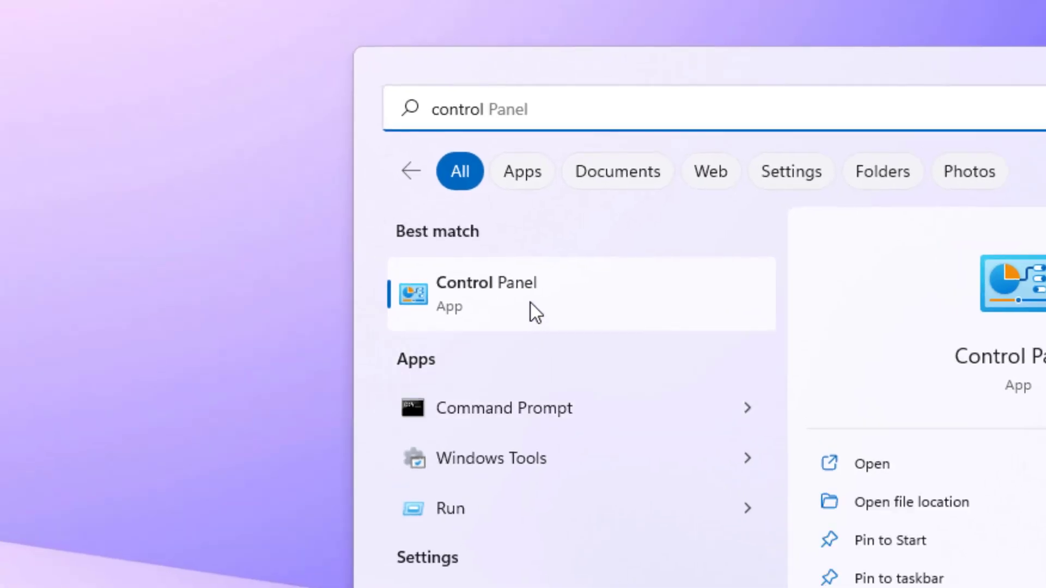
click(530, 303)
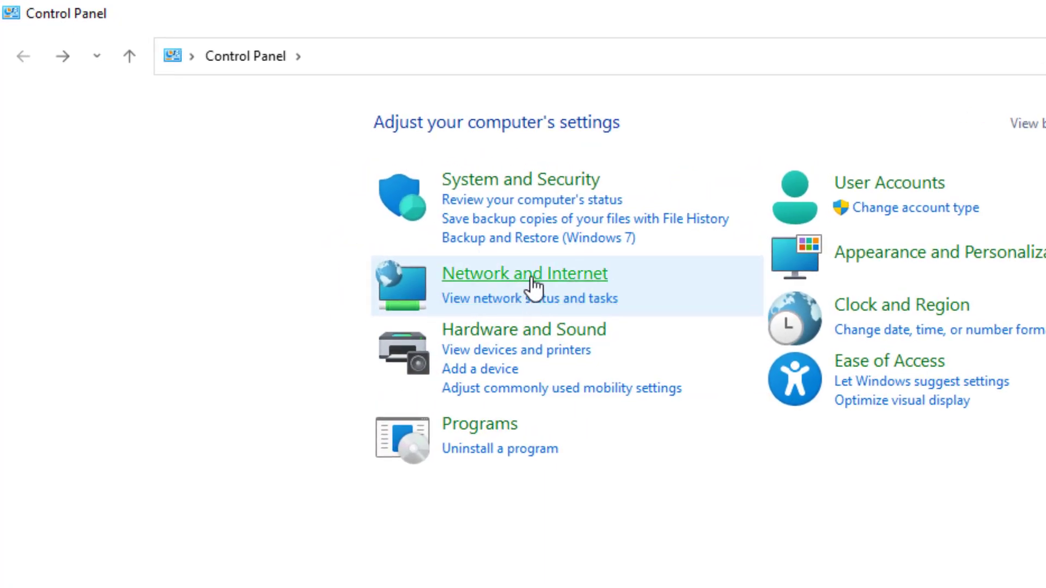
click(554, 277)
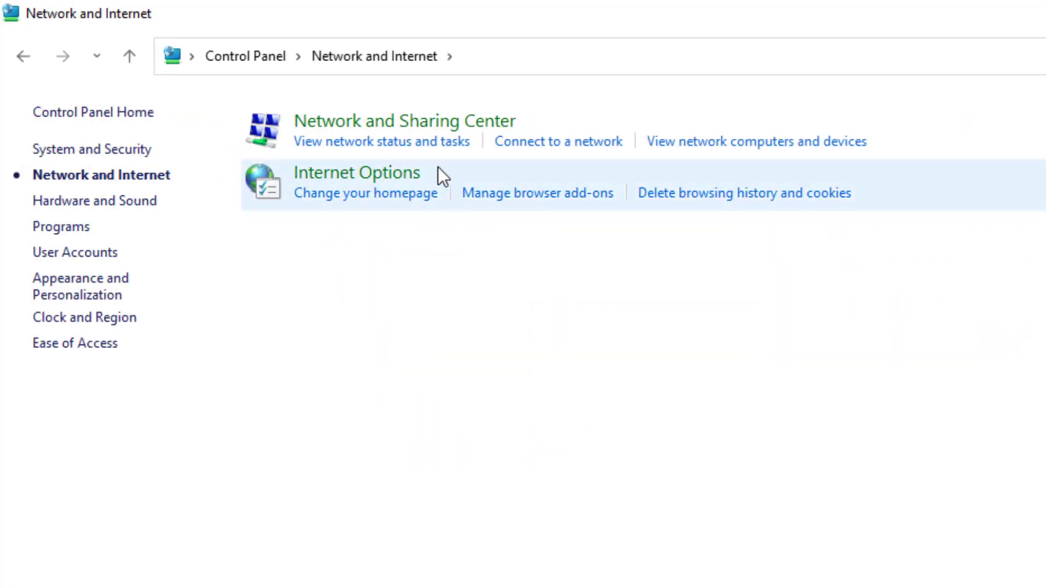
click(411, 131)
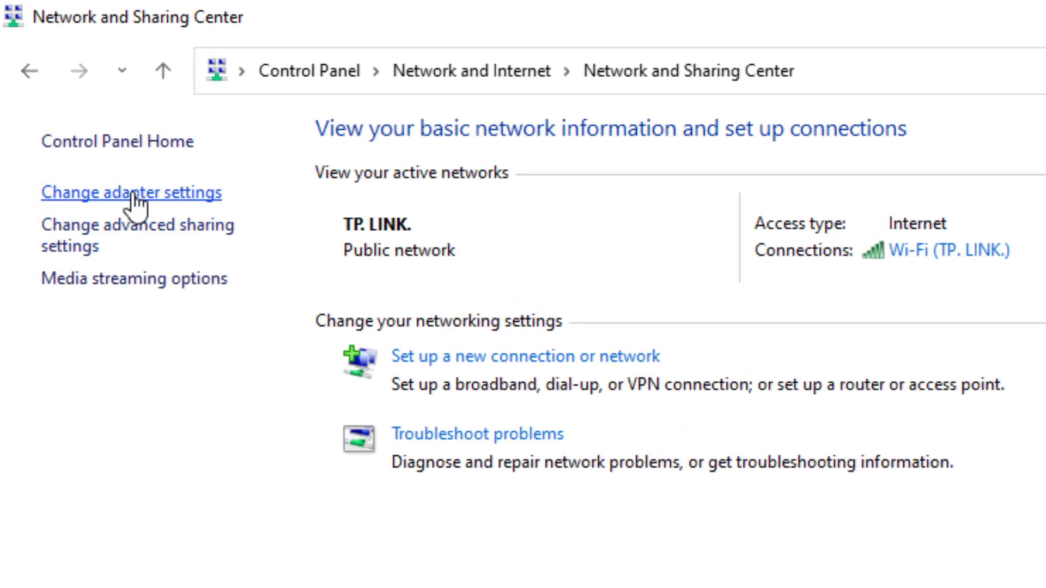
click(133, 195)
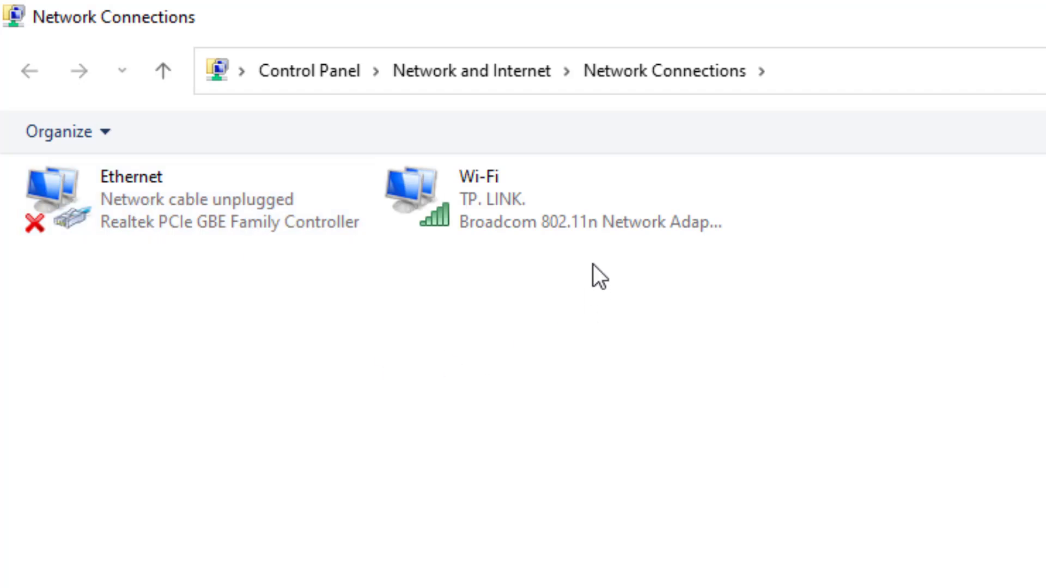
Step: Set the Wi-Fi adapter's IPv4 DNS servers to 8.8.8.8 preferred and 8.8.4.4 alternate, and apply the settings
click(560, 218)
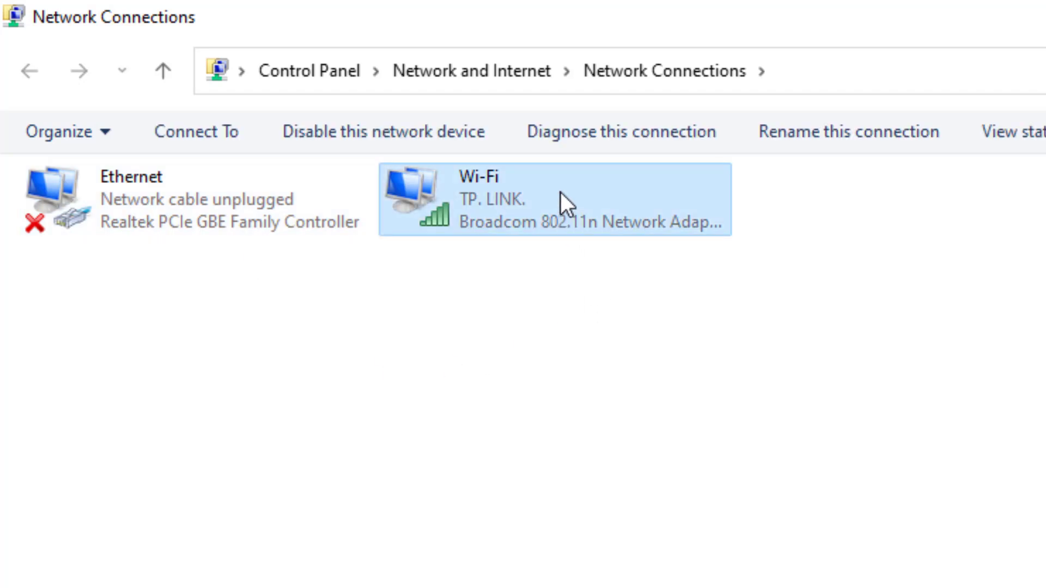
right_click(475, 196)
click(587, 492)
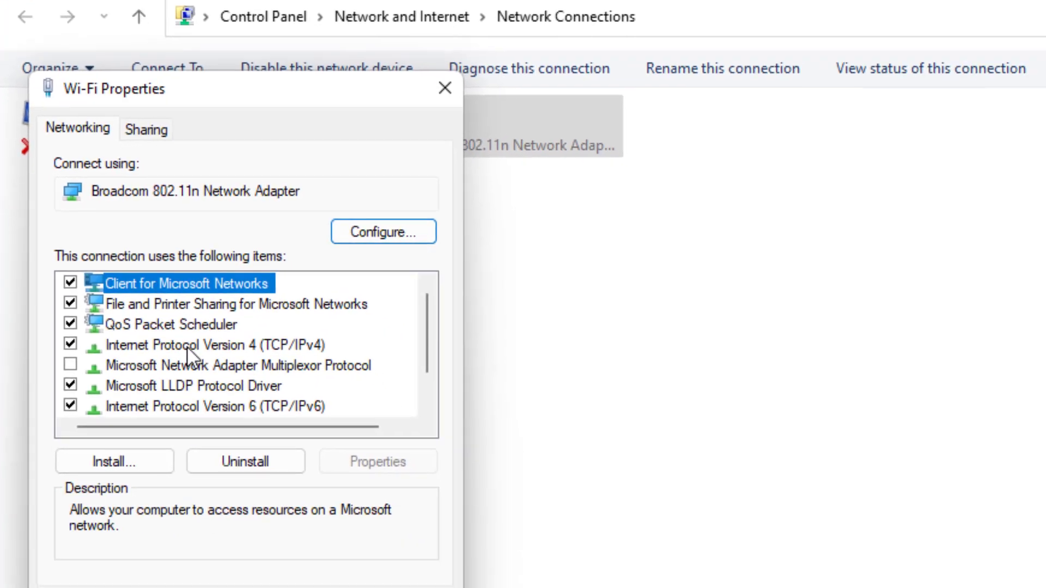
click(219, 456)
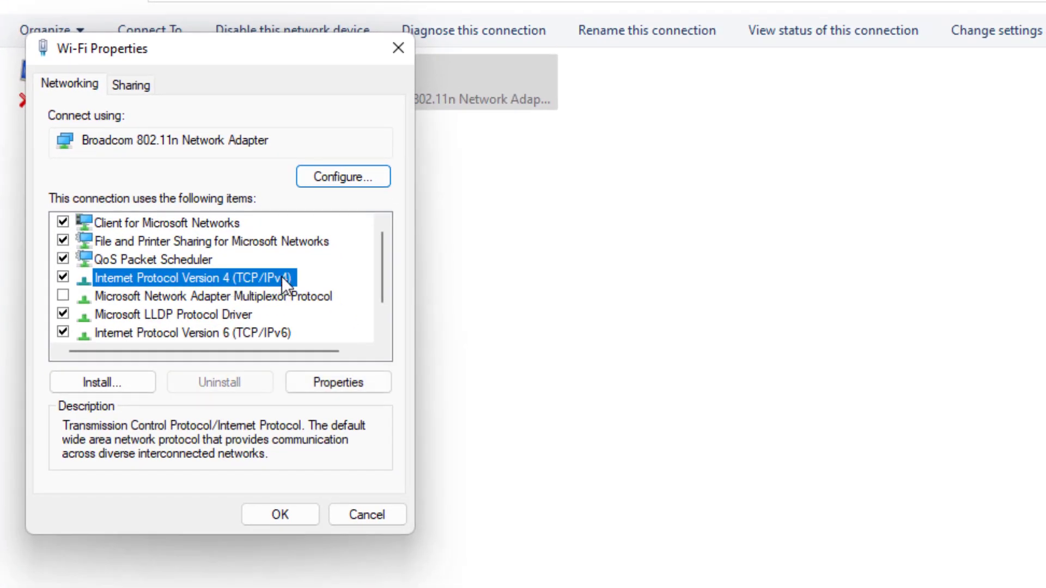
click(329, 385)
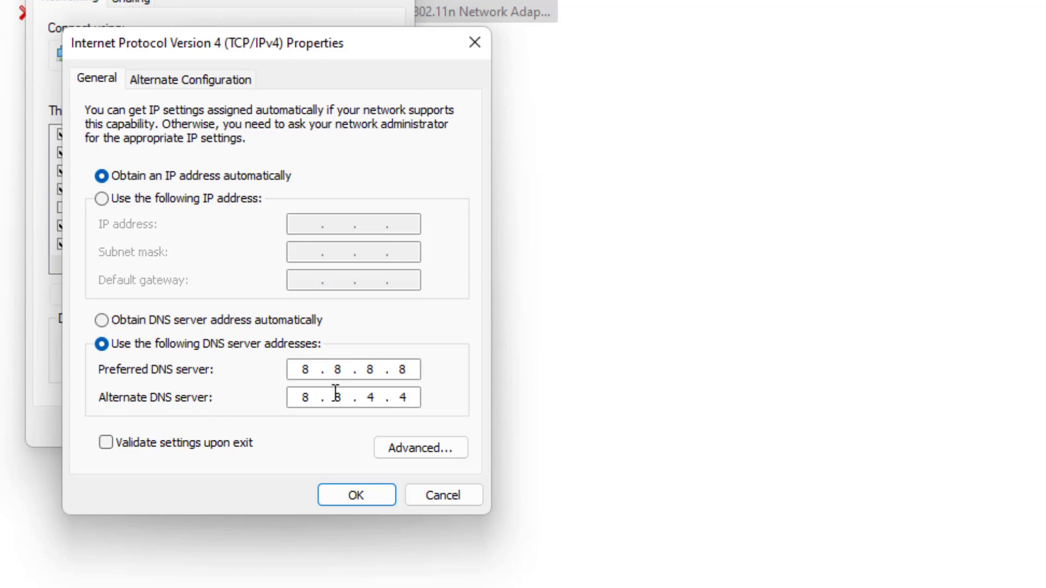
click(365, 495)
click(287, 427)
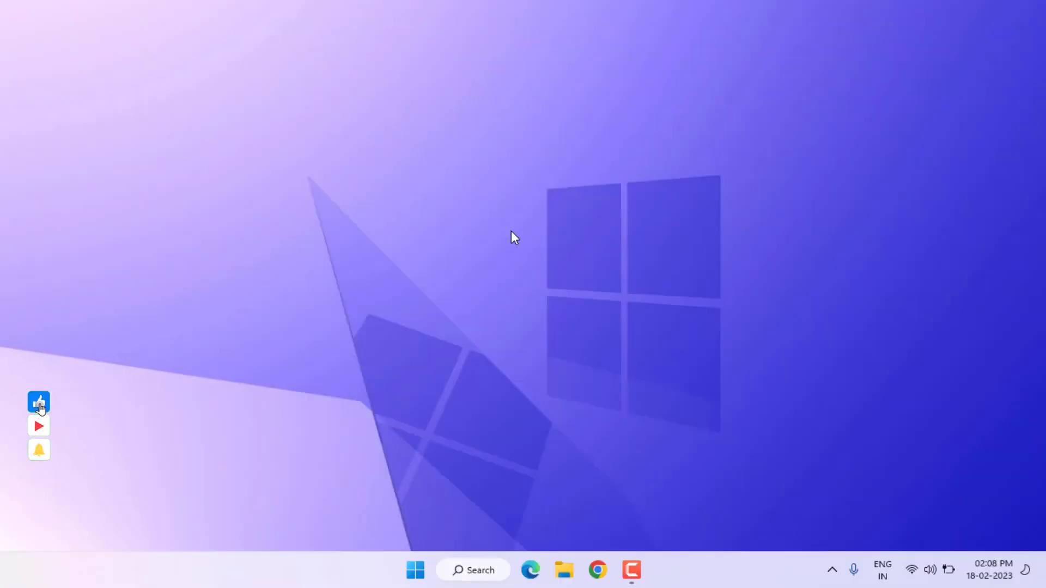
Step: Search Windows for Command Prompt and run it as administrator
key(super)
text(comma)
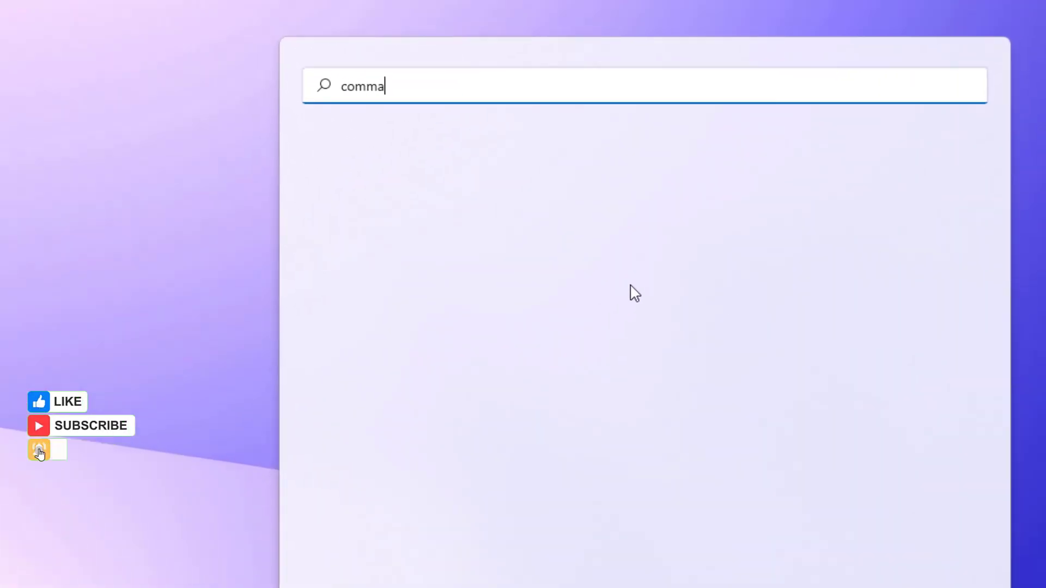
text(nd)
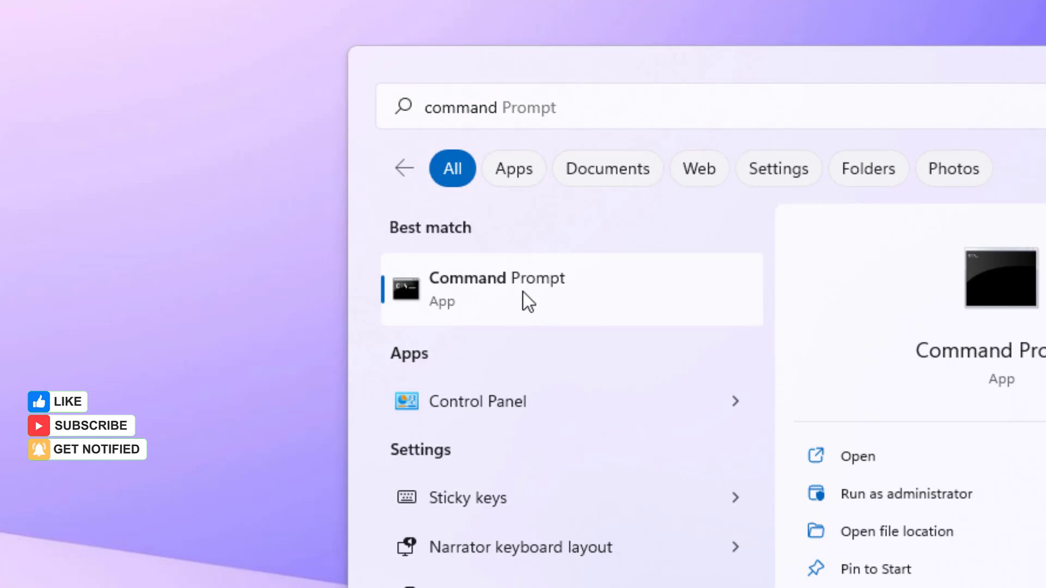
right_click(524, 292)
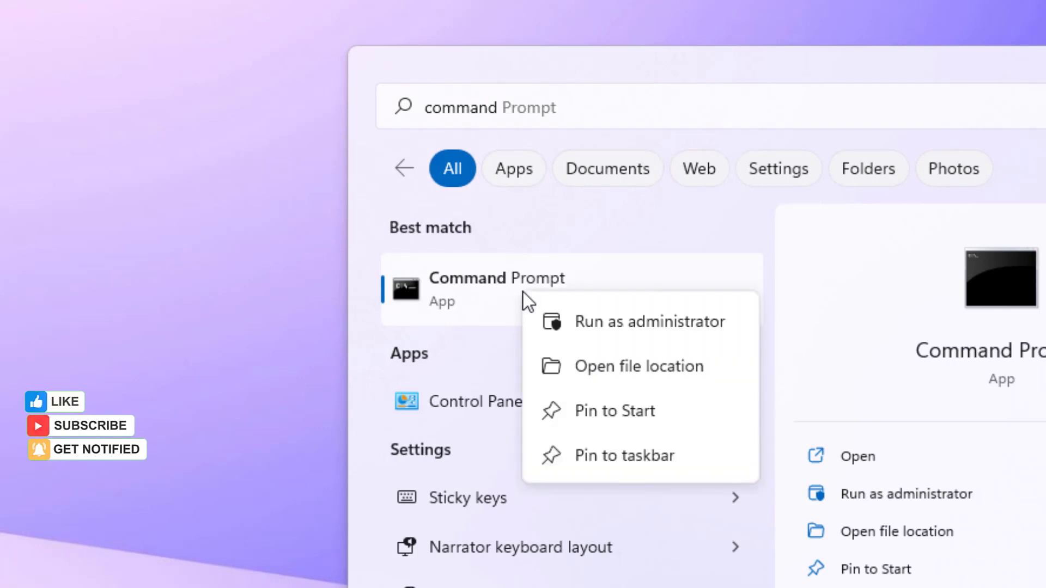
click(649, 325)
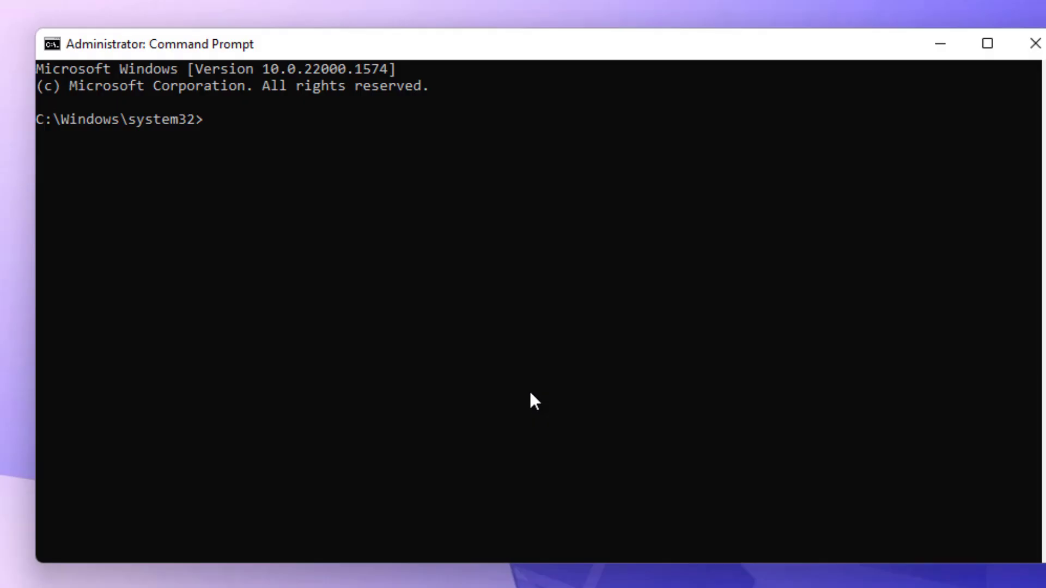
Step: Flush the DNS resolver cache with the command ipconfig /flushdns
text(ipconfi)
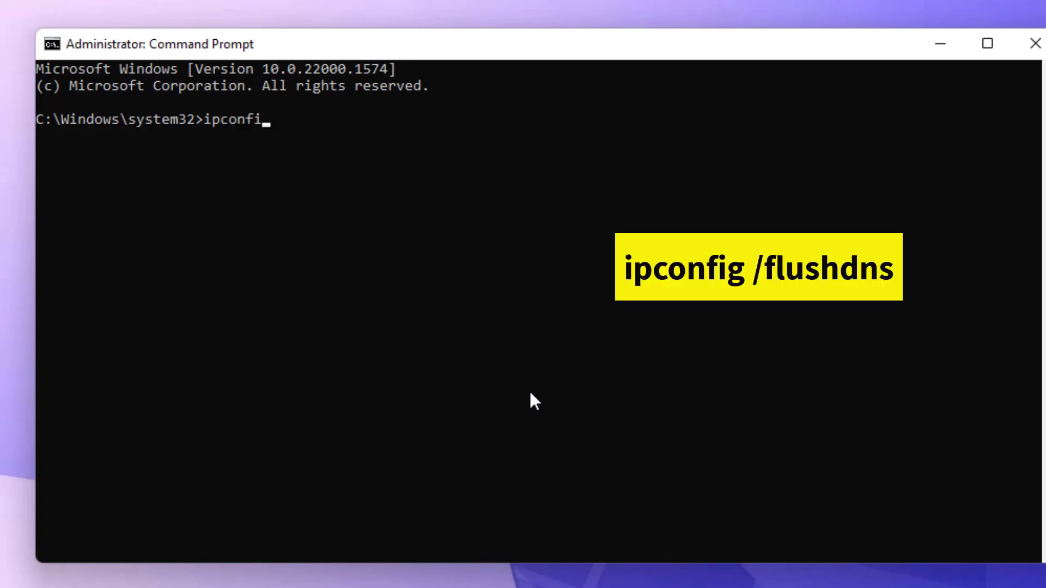
text(g /flushdns)
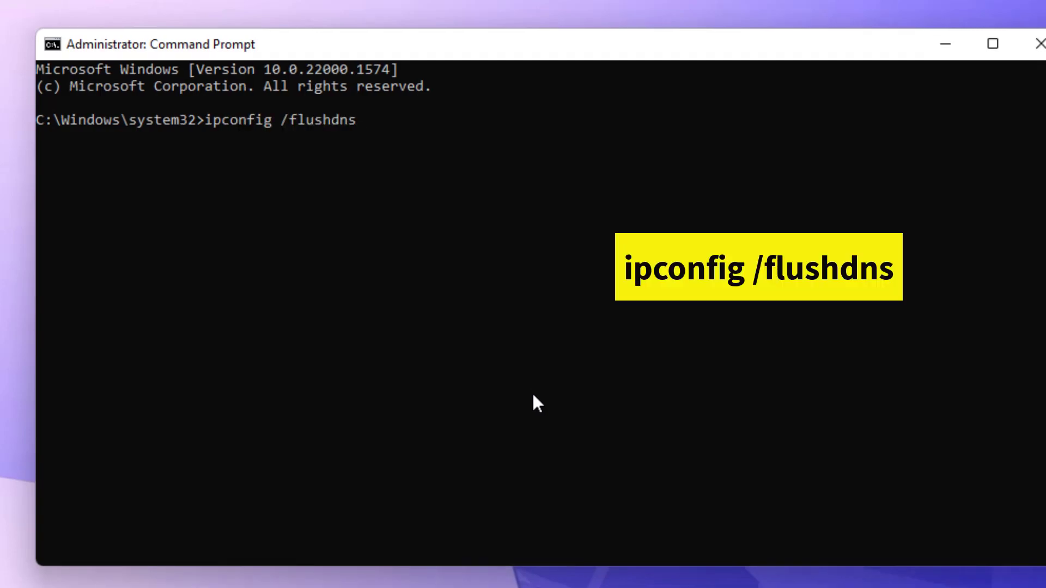
key(Return)
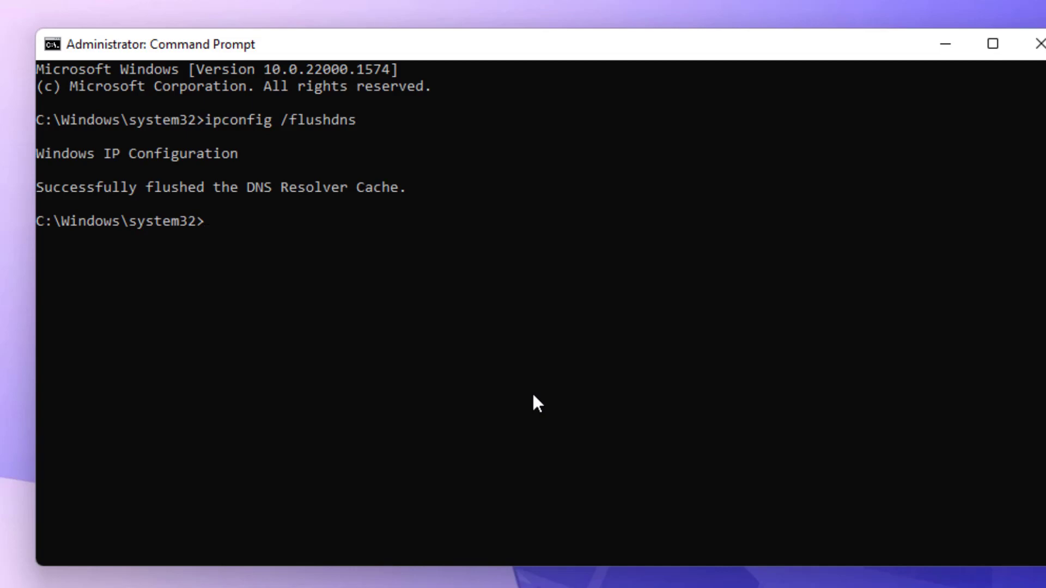
Step: Reset the Winsock catalog with the command netsh winsock reset and close Command Prompt
text(netsh winsock r)
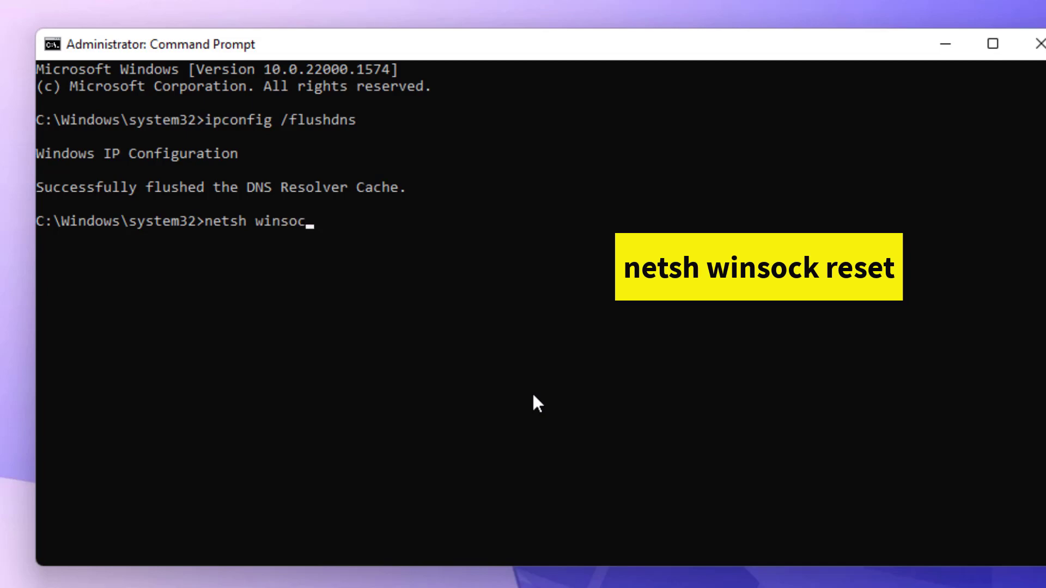
text(eset)
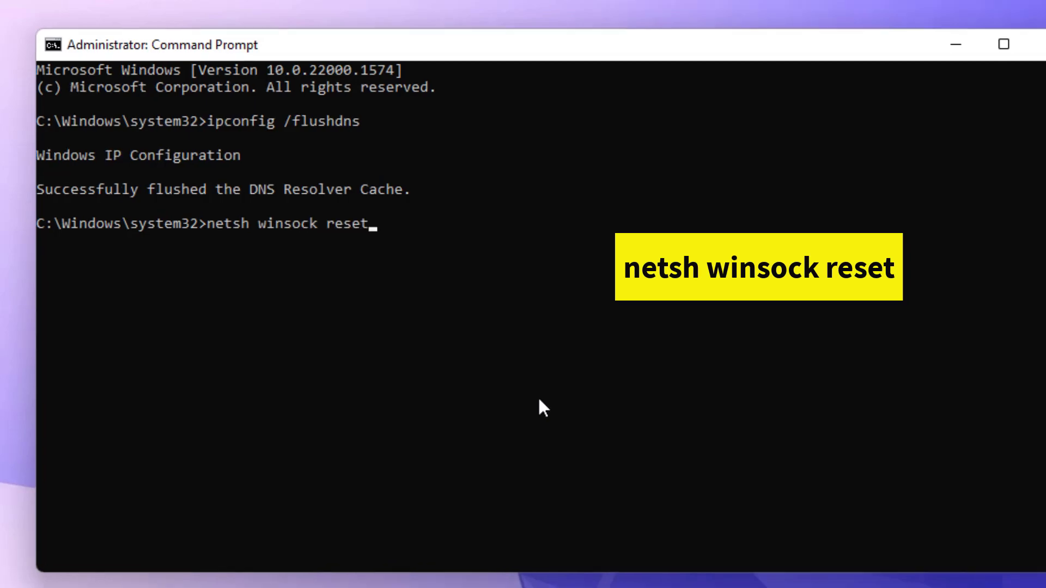
key(Return)
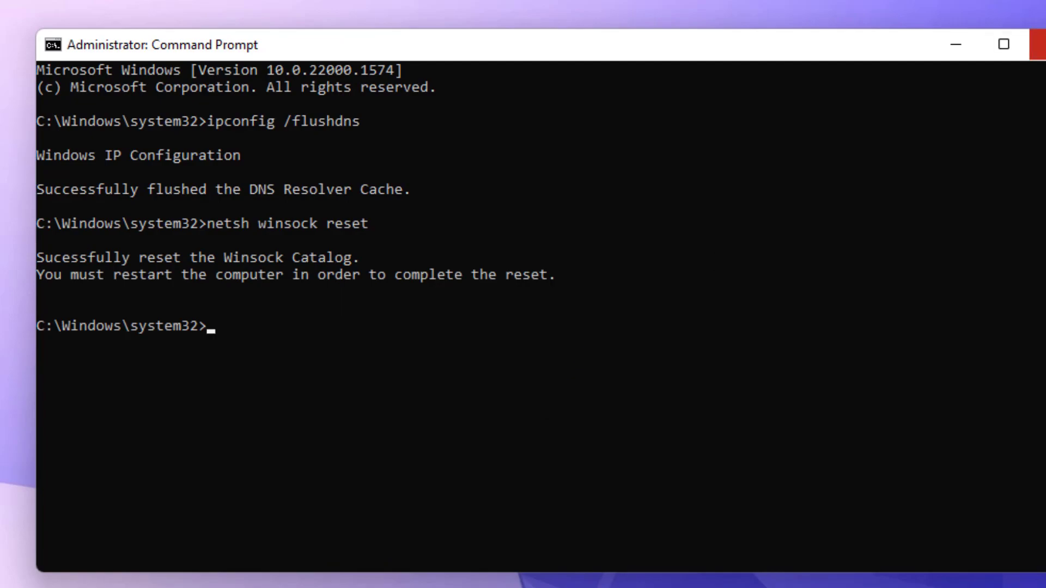
click(1038, 44)
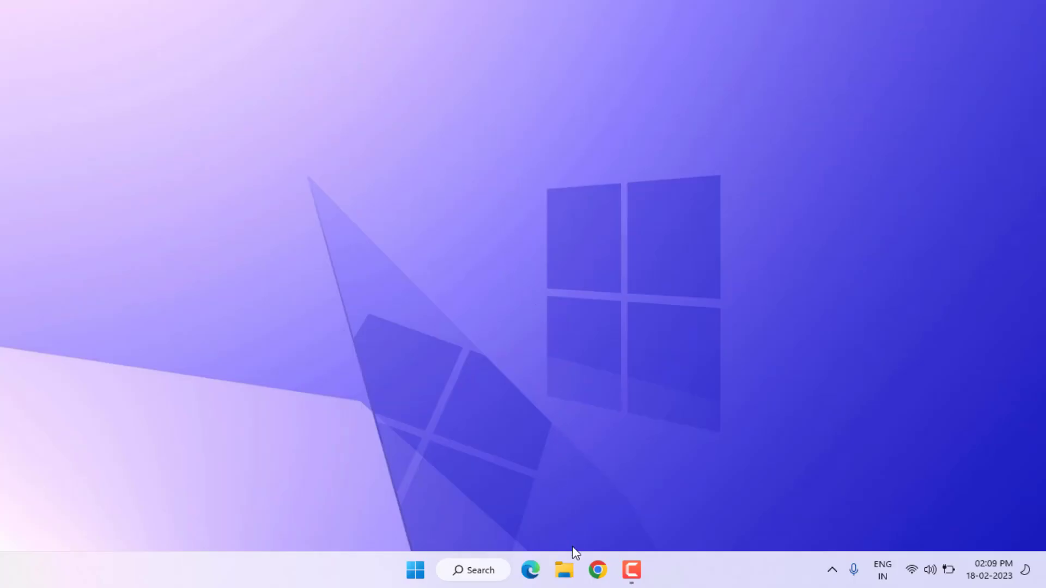
Step: Switch to Google Chrome and open the Privacy and security page of its settings
click(598, 571)
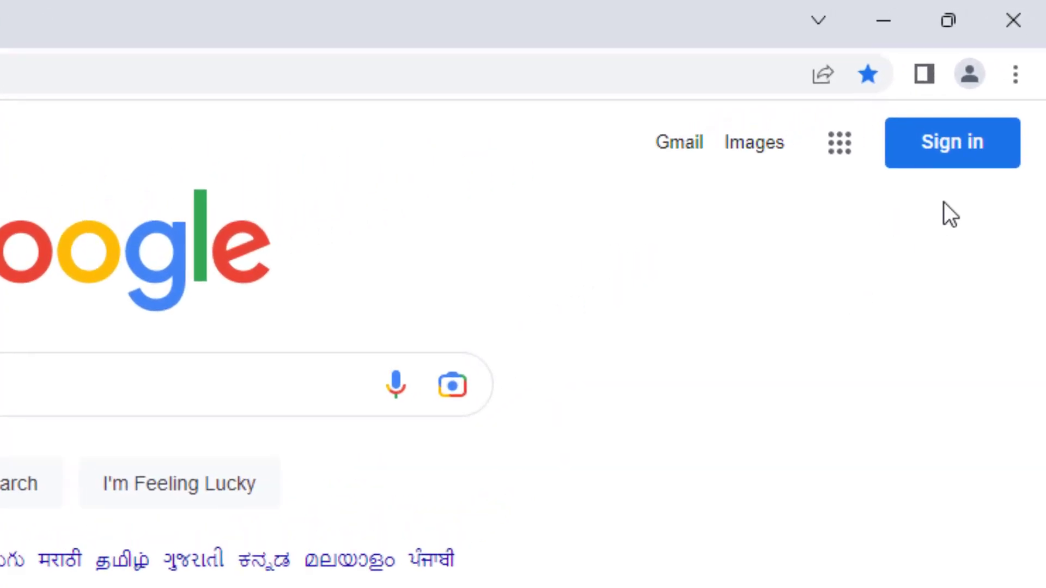
click(1017, 77)
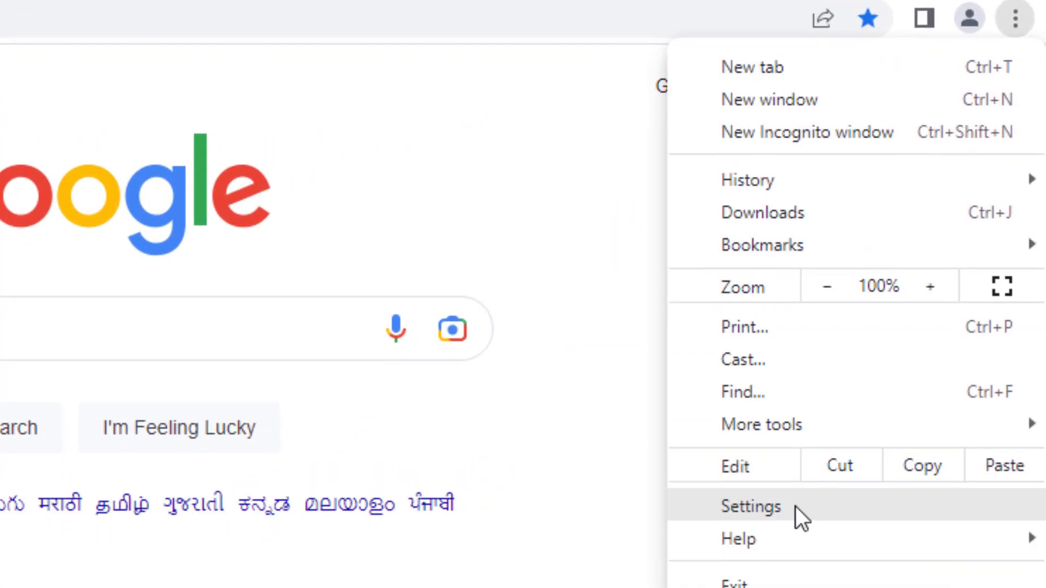
click(796, 562)
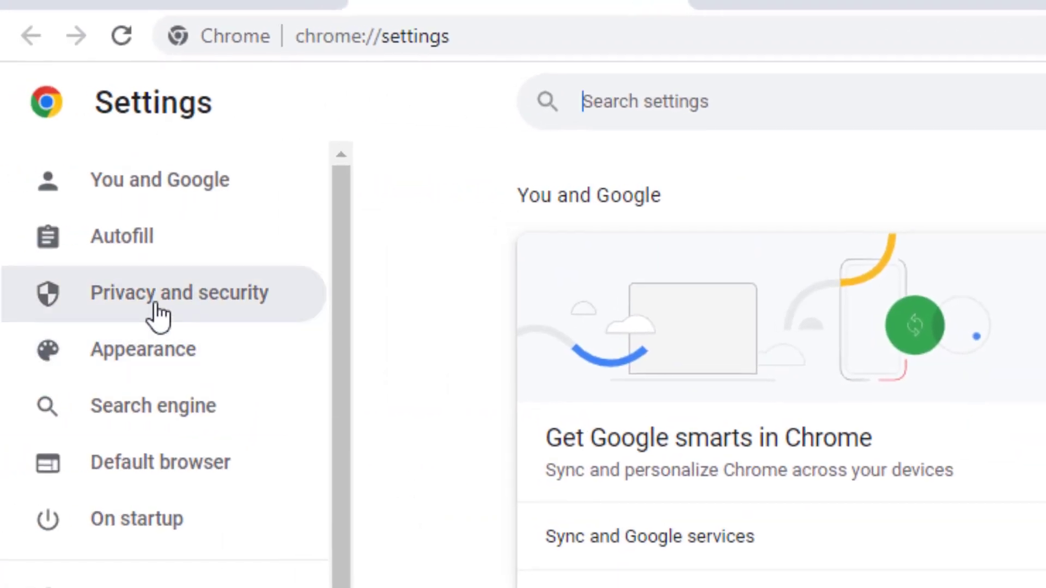
click(158, 316)
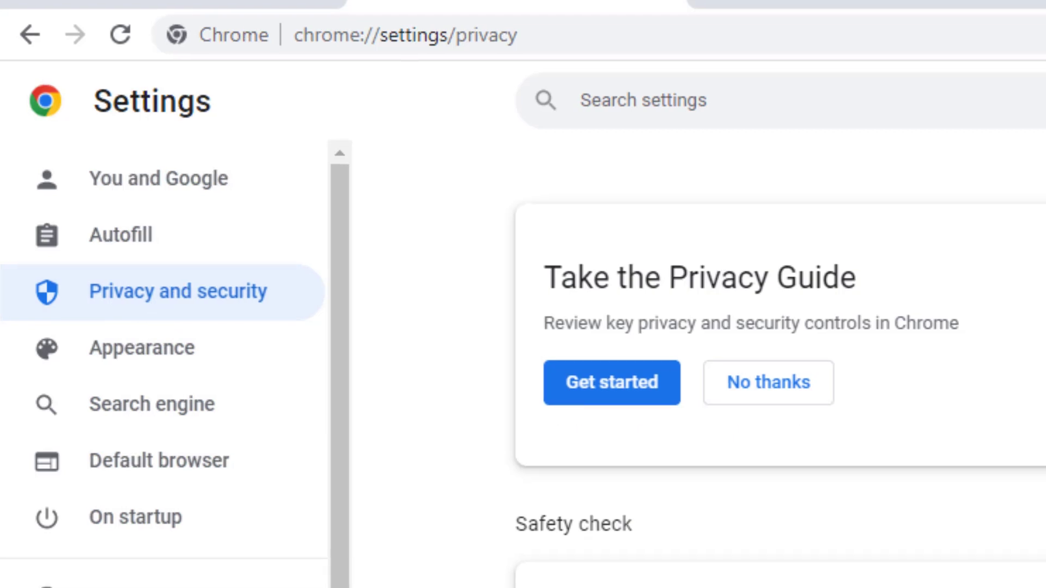
Step: Open the list of all site data and permissions from Chrome's cookie settings and search it for "roblox"
scroll(894, 583, down, 5)
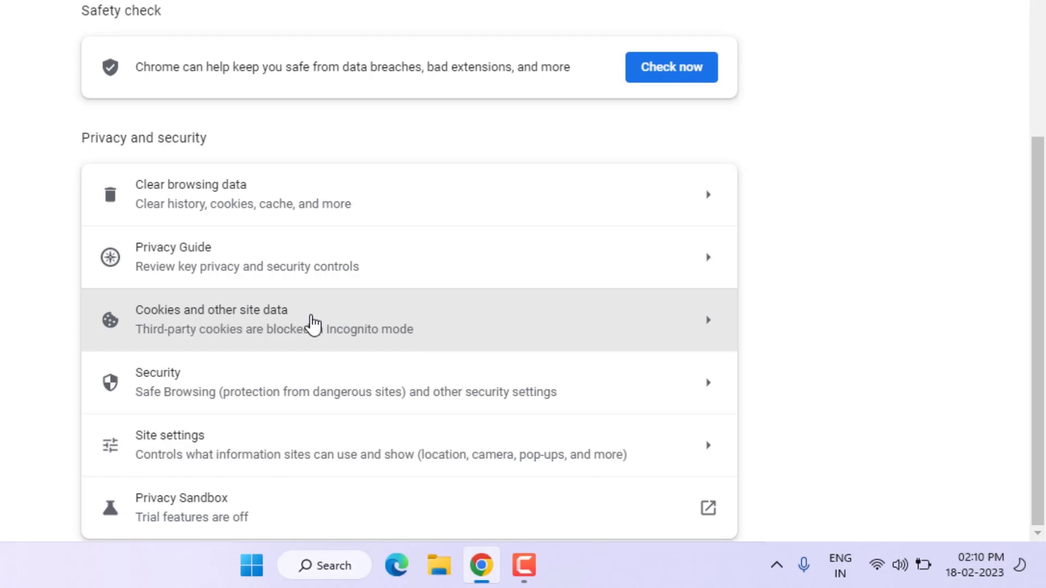
click(281, 326)
scroll(218, 338, down, 5)
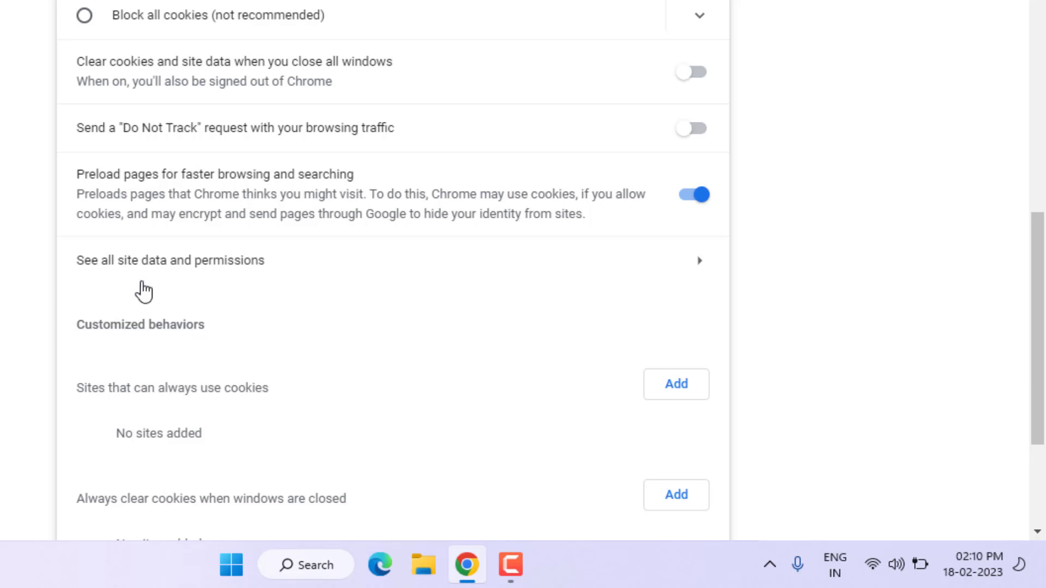
click(260, 274)
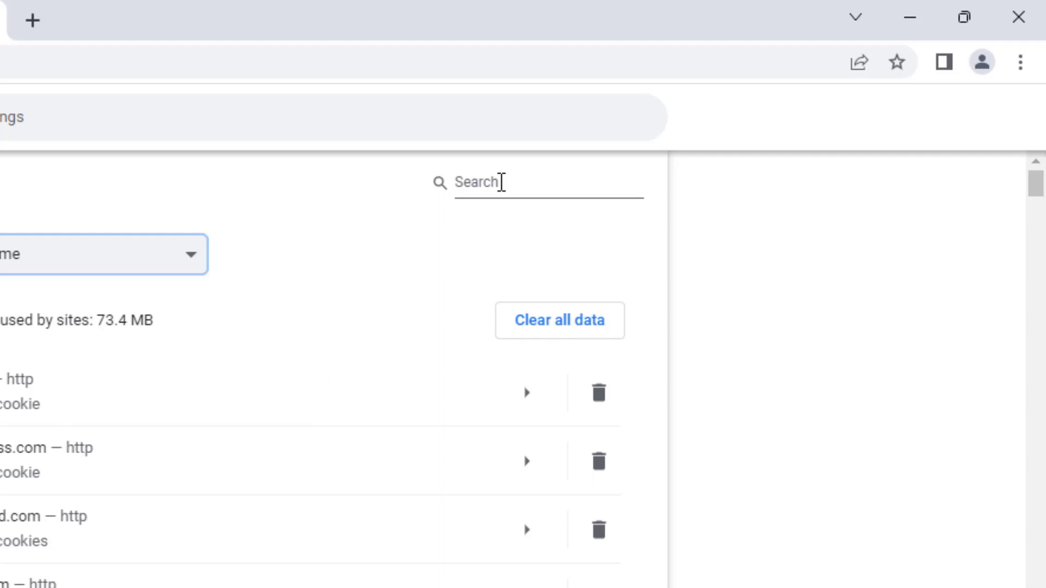
click(501, 182)
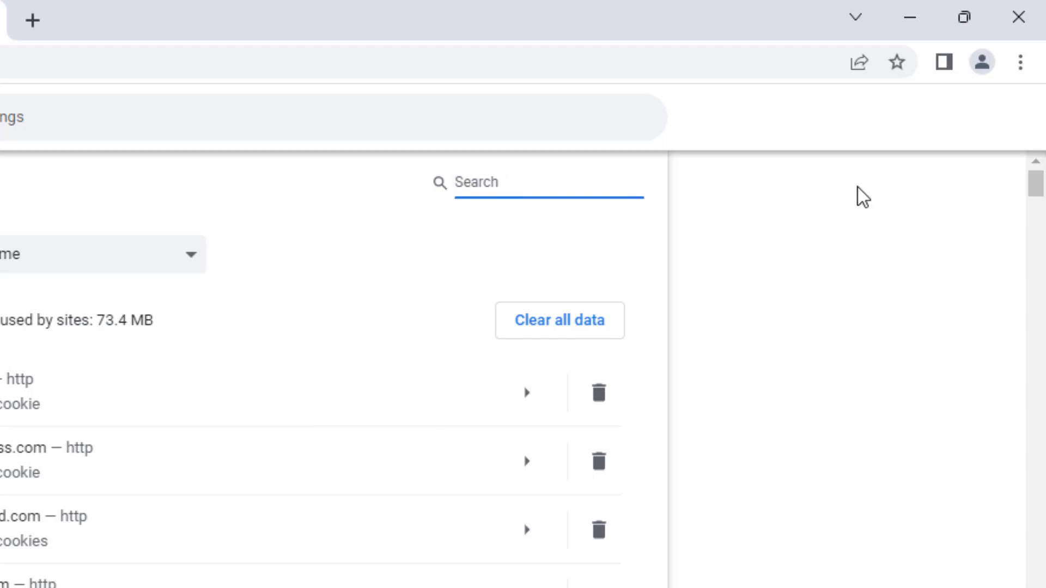
text(roblox)
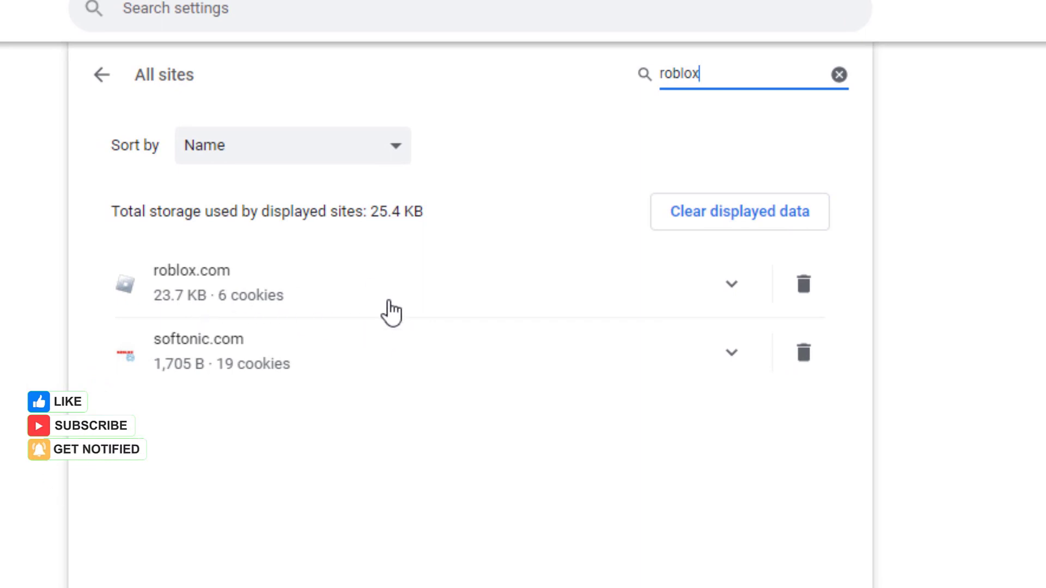
click(731, 287)
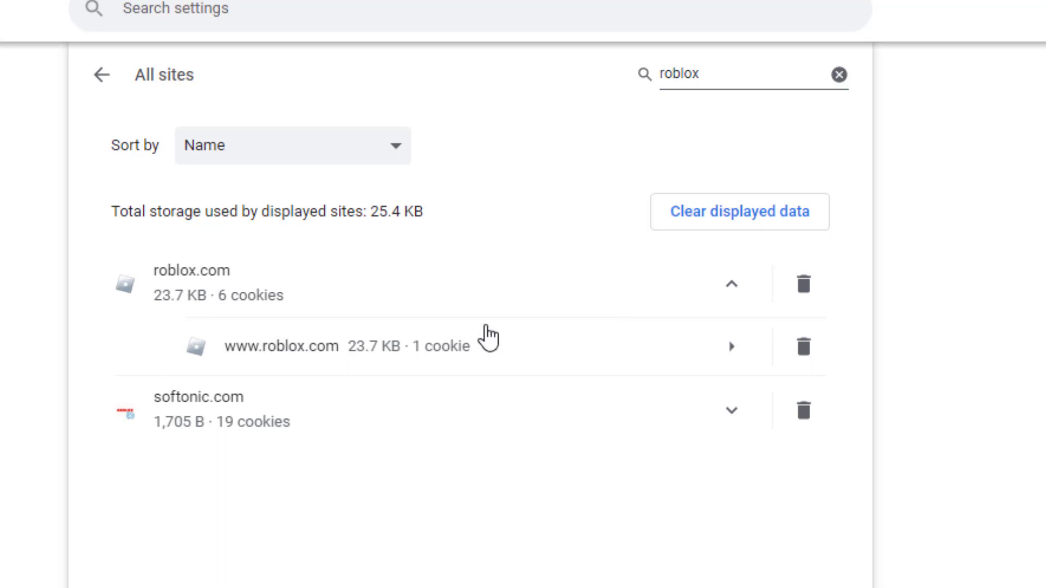
click(802, 356)
click(688, 444)
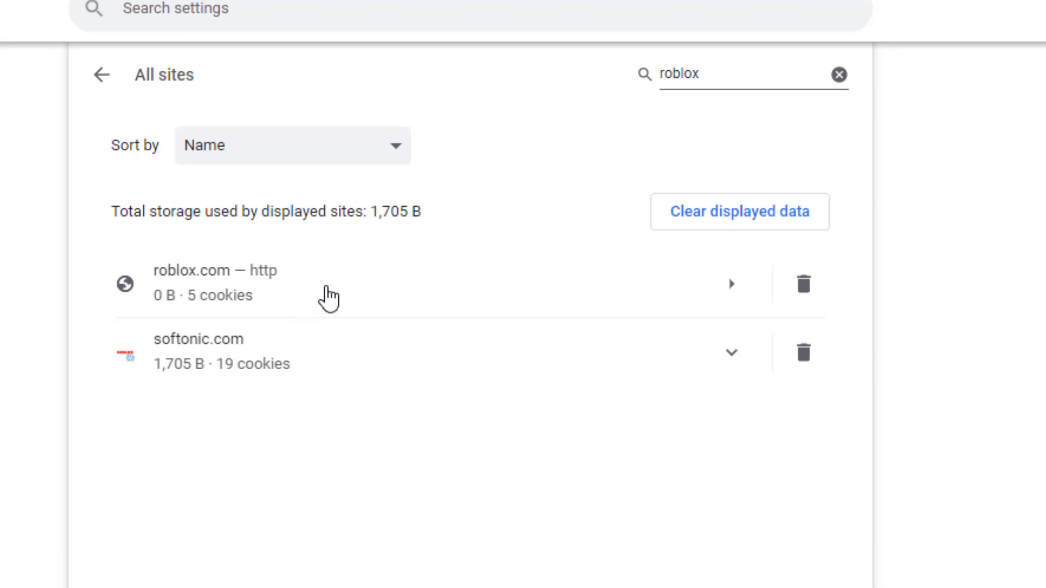
click(810, 291)
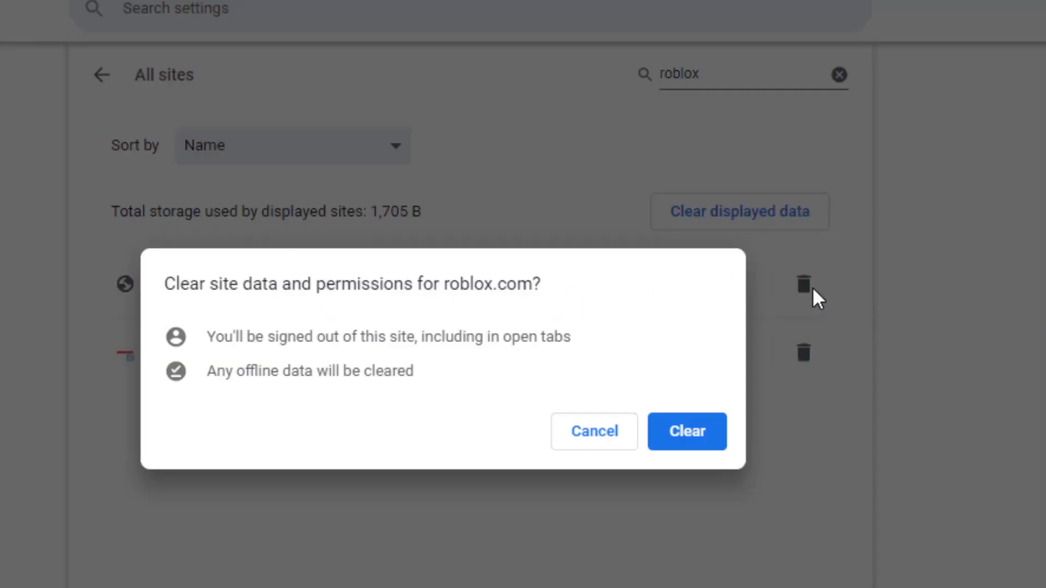
click(686, 437)
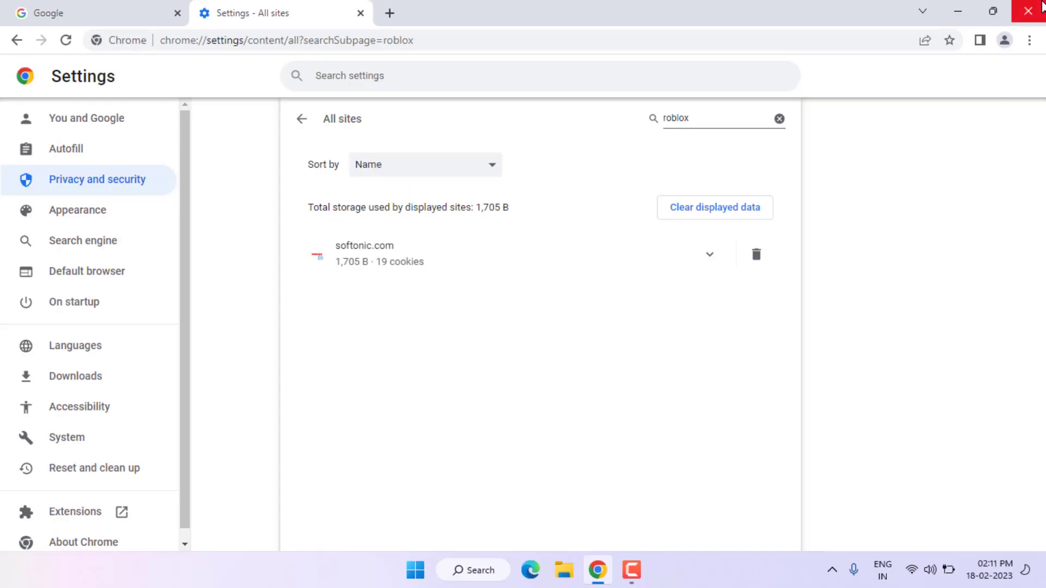
click(1041, 7)
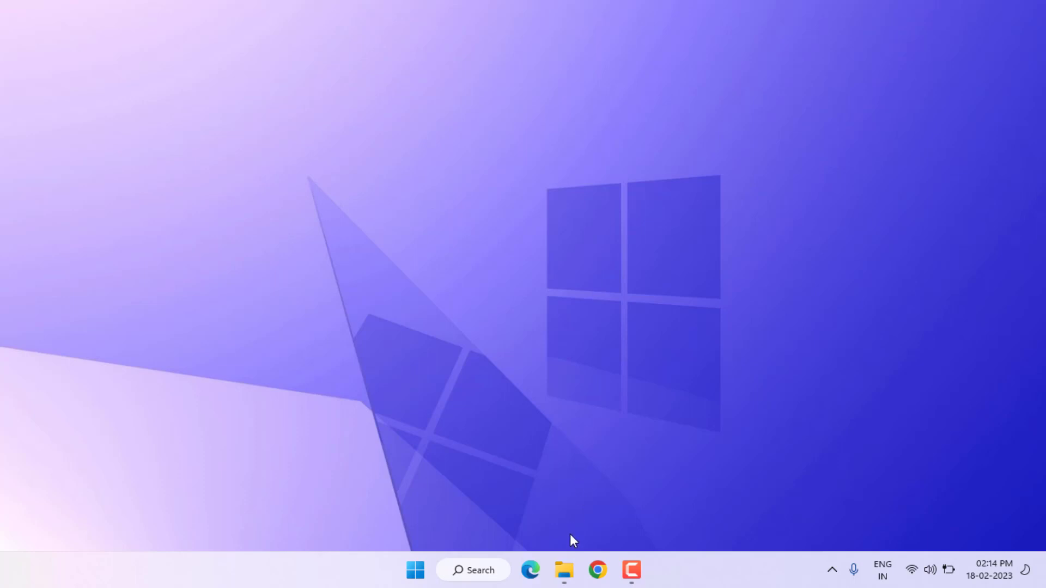
Step: Switch to File Explorer and set RobloxPlayerLauncher in Downloads to run as an administrator through its compatibility properties
click(564, 570)
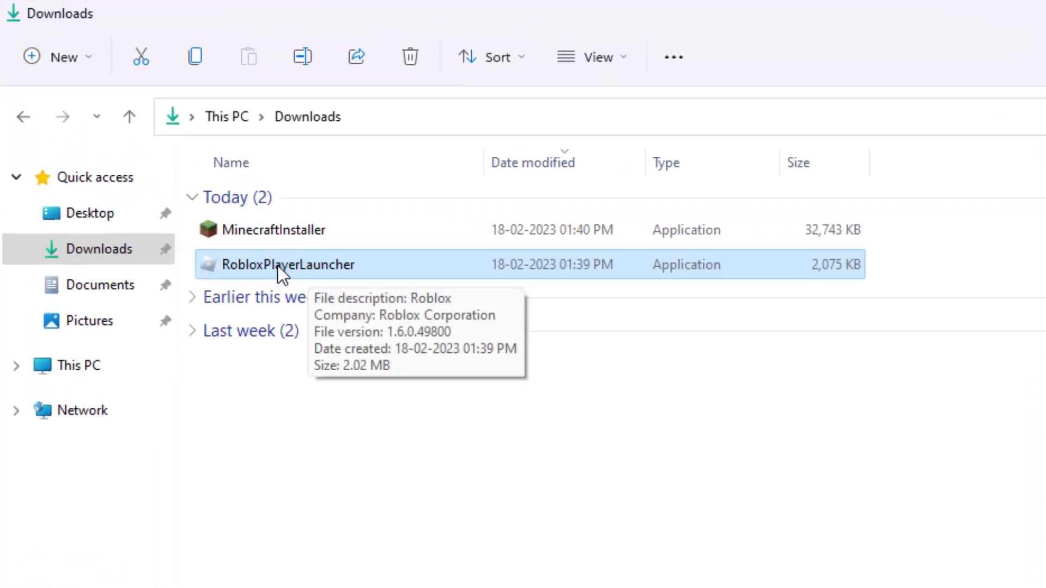
right_click(251, 266)
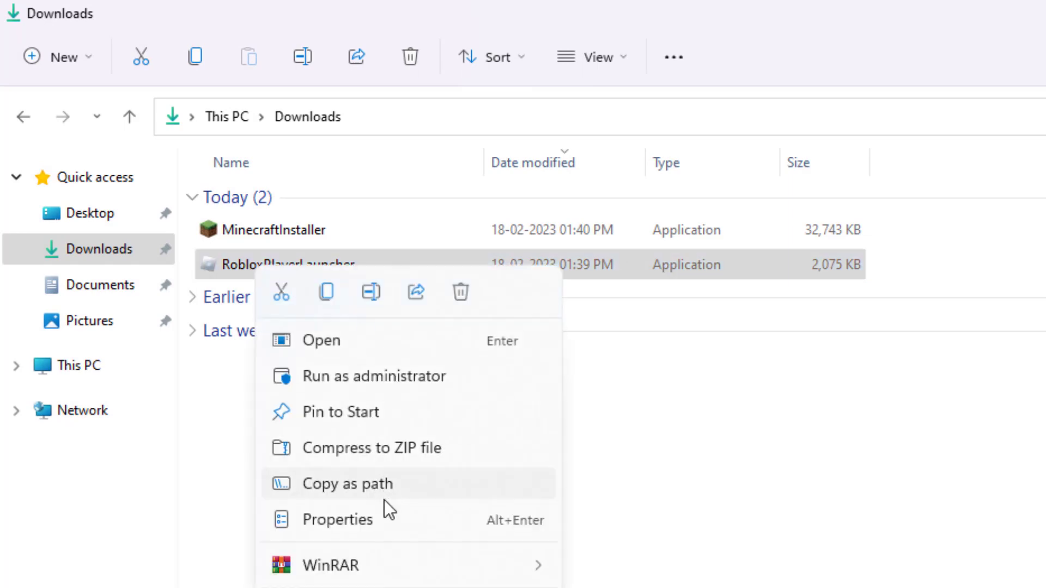
click(341, 519)
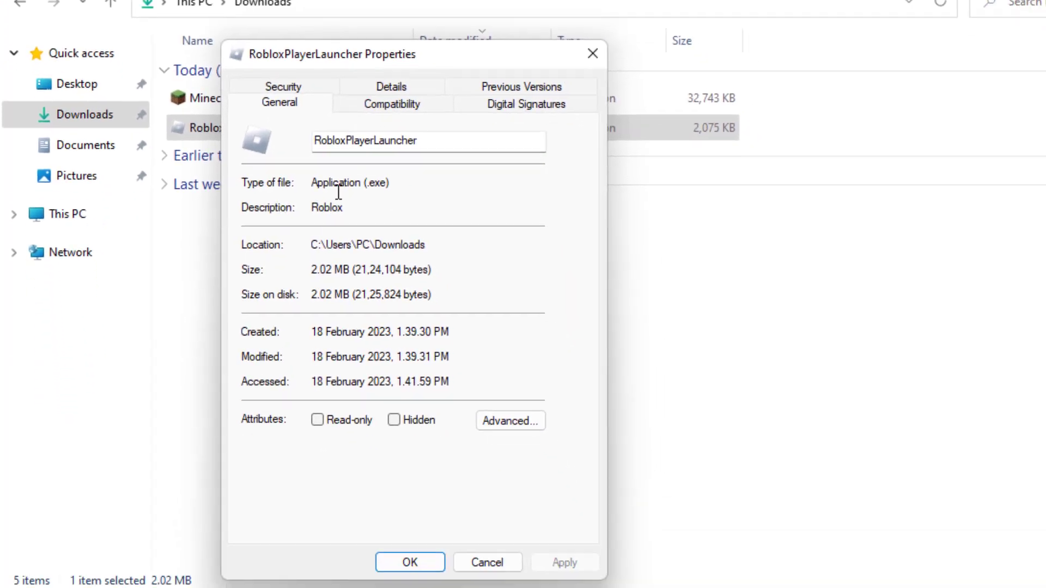
click(468, 225)
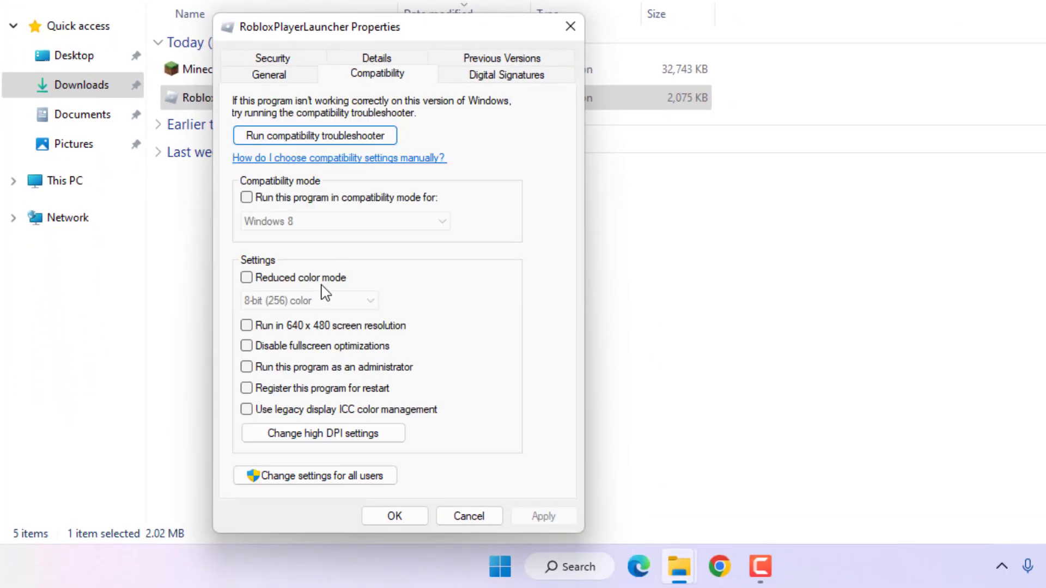
click(286, 374)
click(534, 517)
click(410, 522)
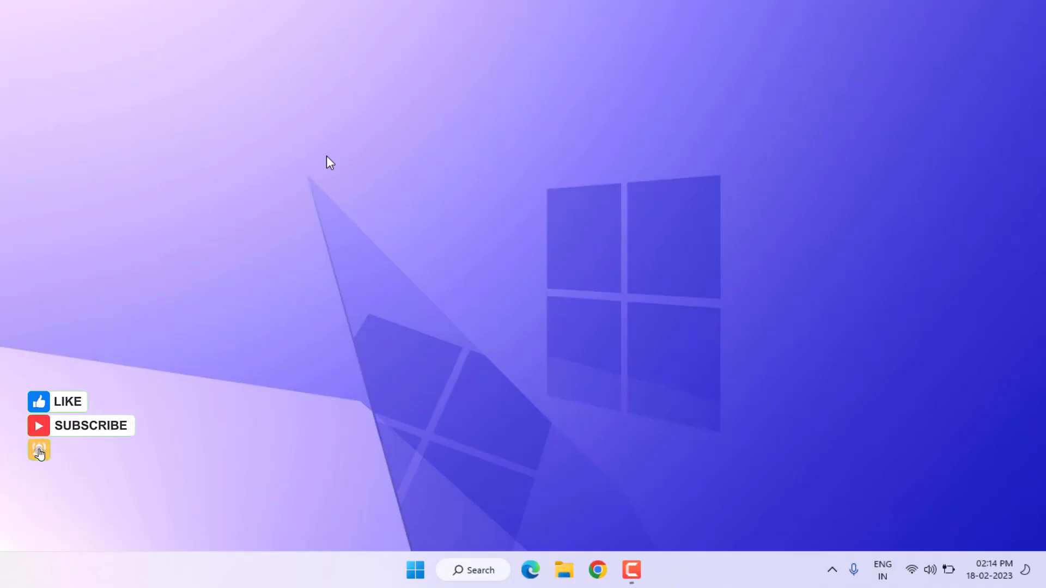
Step: Bring up the Shut Down Windows dialog from the desktop and dismiss it
key(alt+F4)
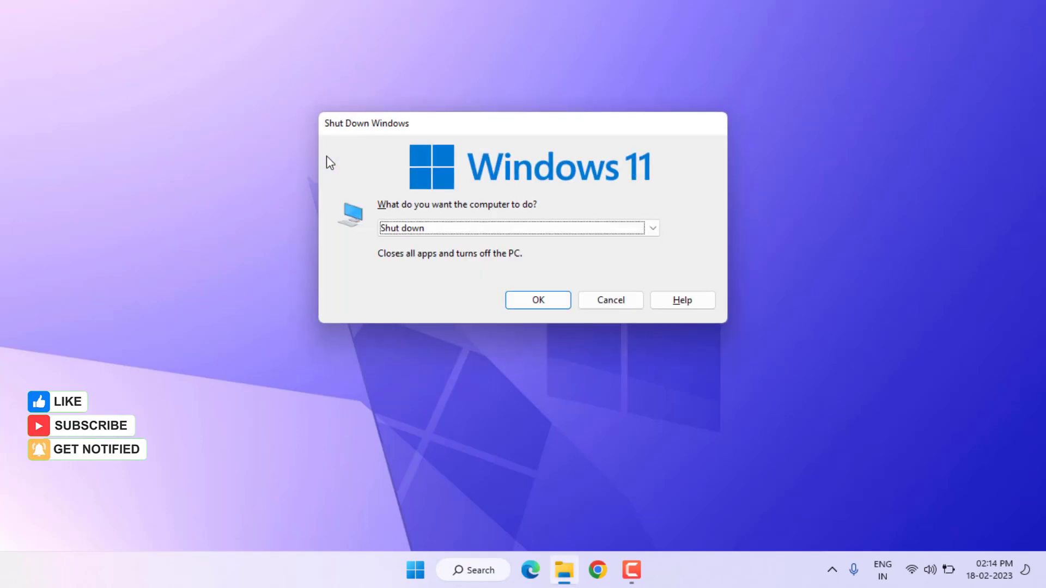
key(Escape)
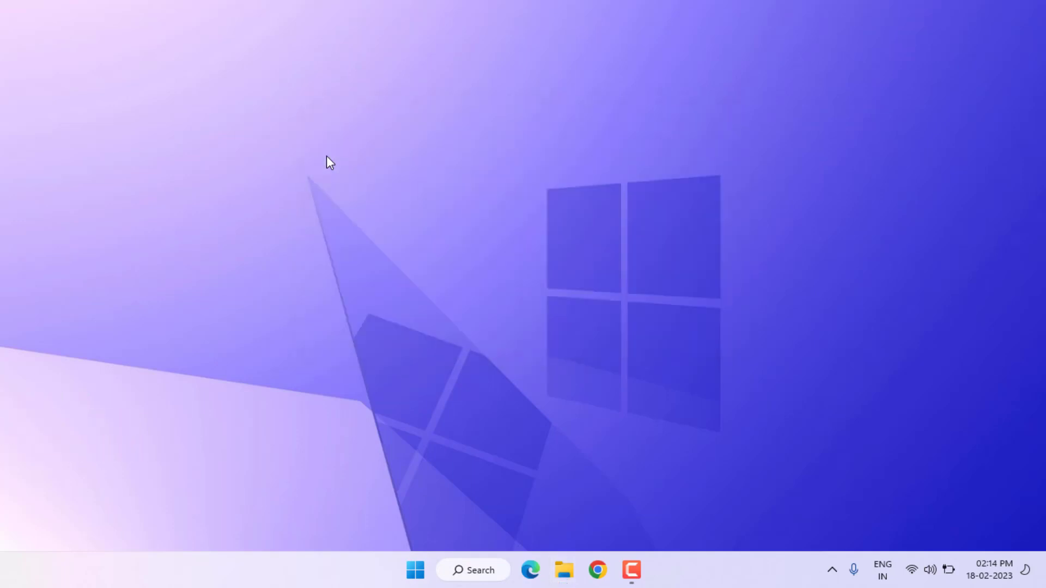